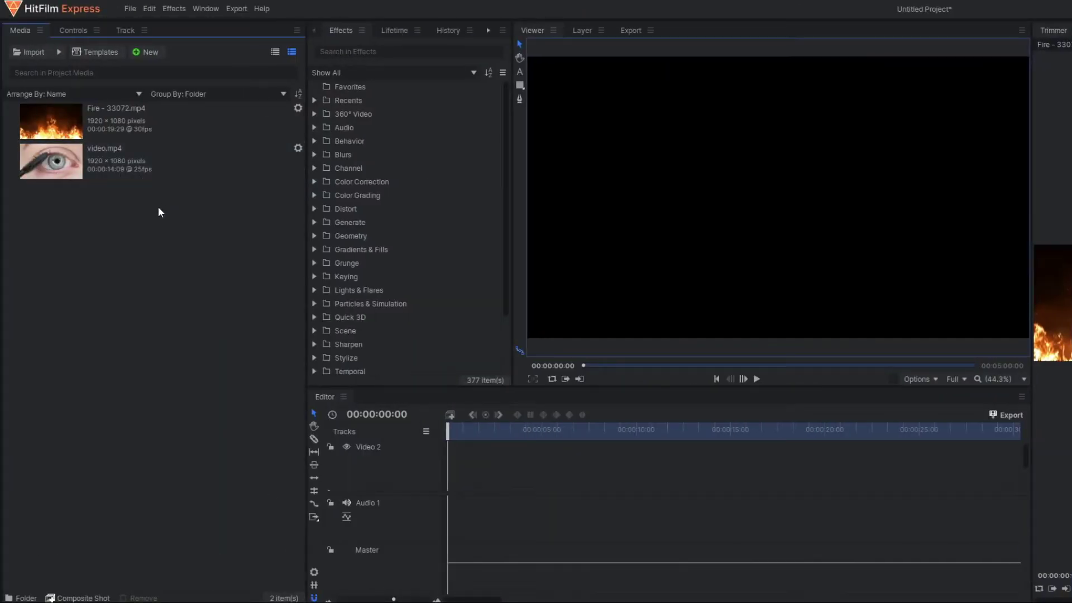
Step: Add video.mp4 to the timeline and trim off the clip's end at the playhead
left_click_drag(135, 164, 445, 466)
key("Return")
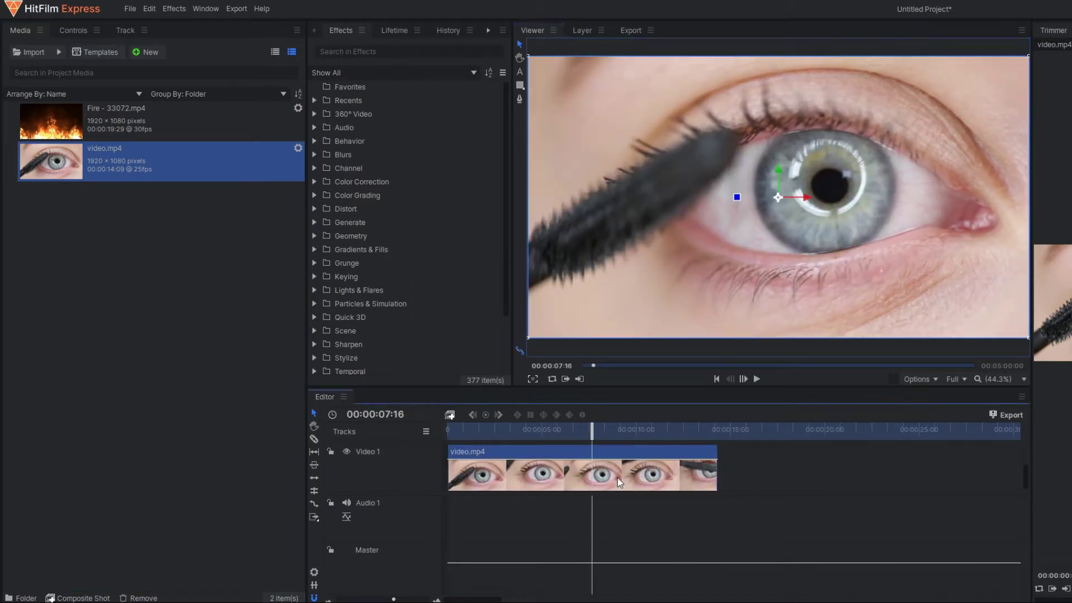
key("ctrl+shift+d")
left_click(623, 473)
key("Delete")
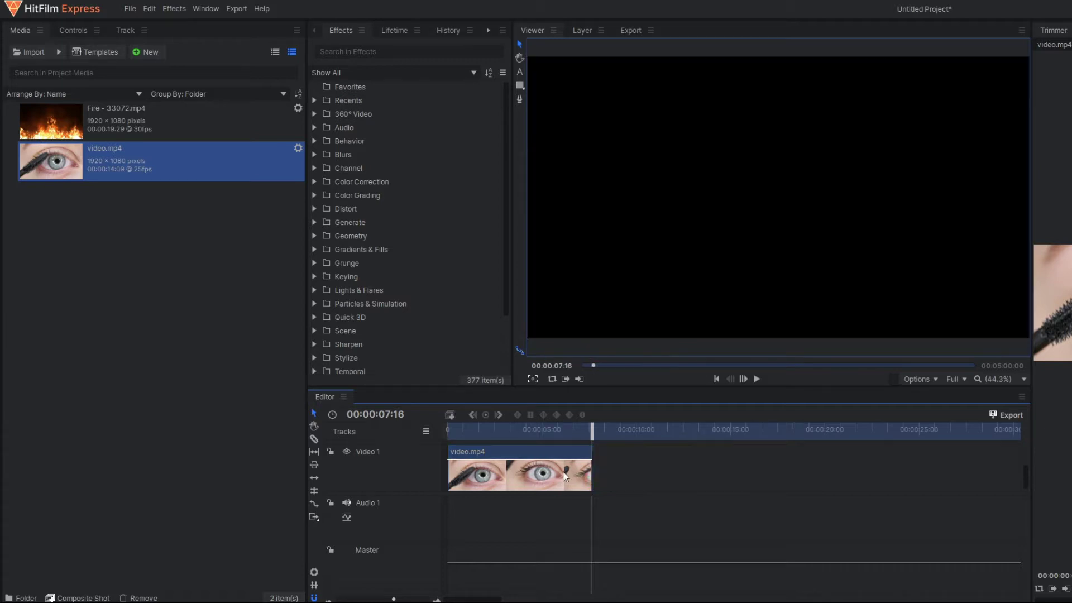
Step: Convert the trimmed eye clip into a composite shot and play it back
left_click(518, 430)
right_click(553, 477)
left_click(618, 310)
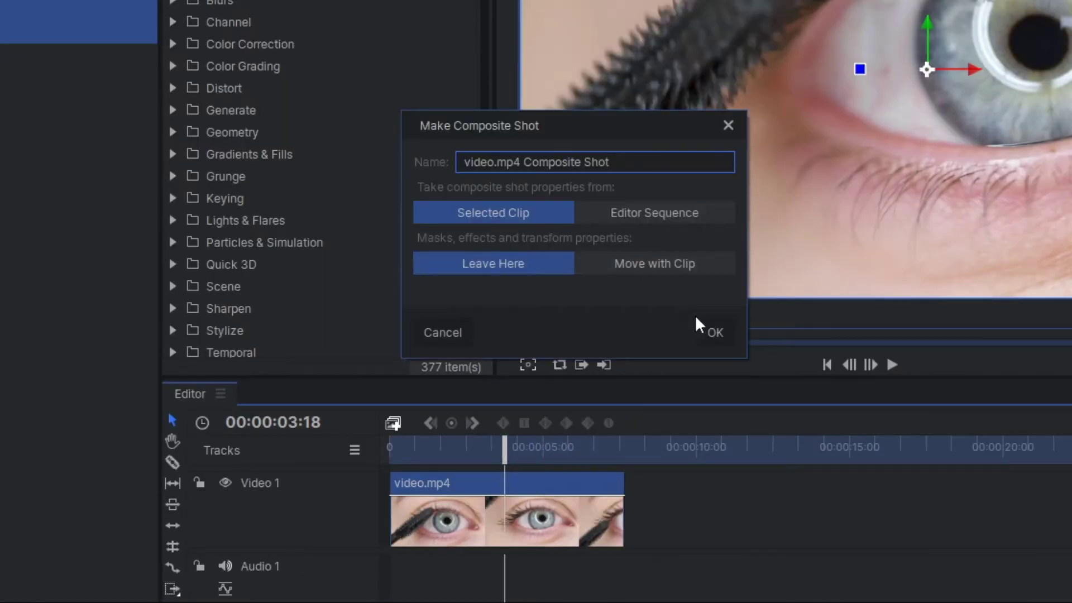
left_click(657, 355)
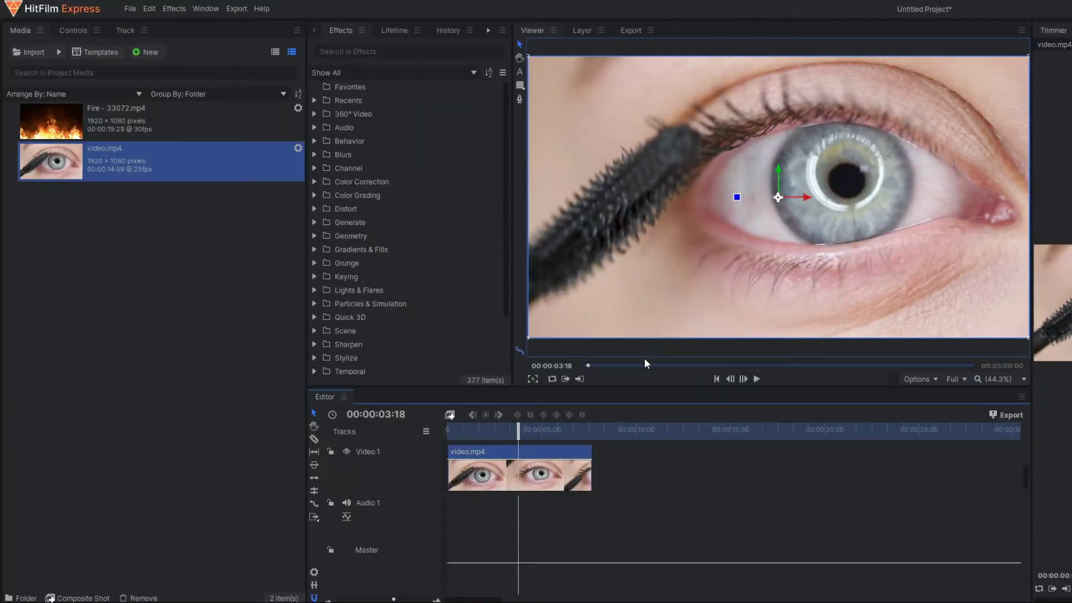
left_click(749, 378)
Step: Add a tracker to the eye layer, fit it over the pupil, and track forward
left_click_drag(604, 430, 590, 431)
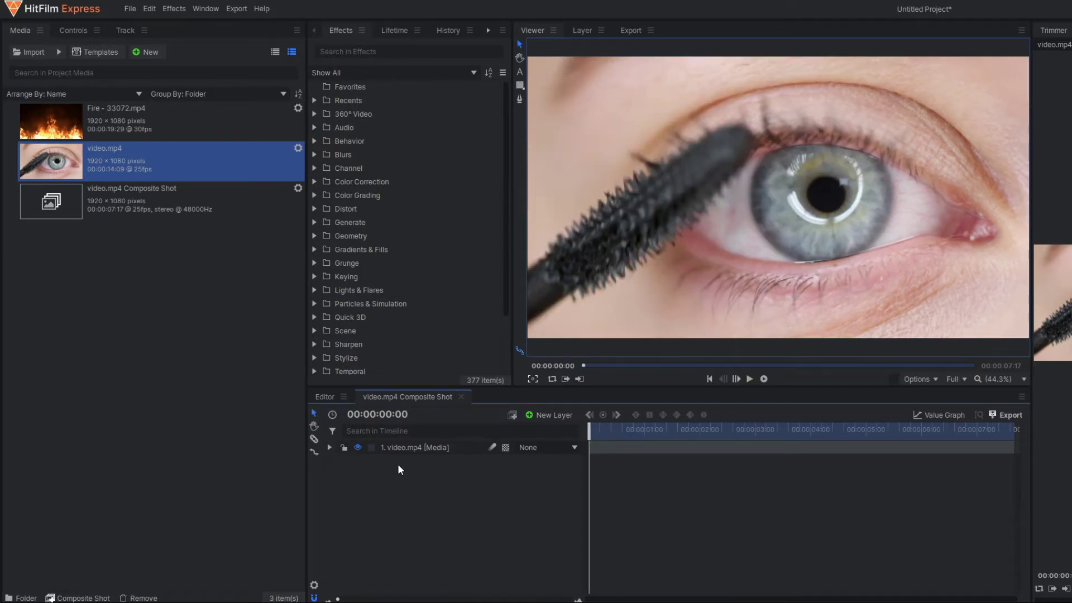
double_click(396, 450)
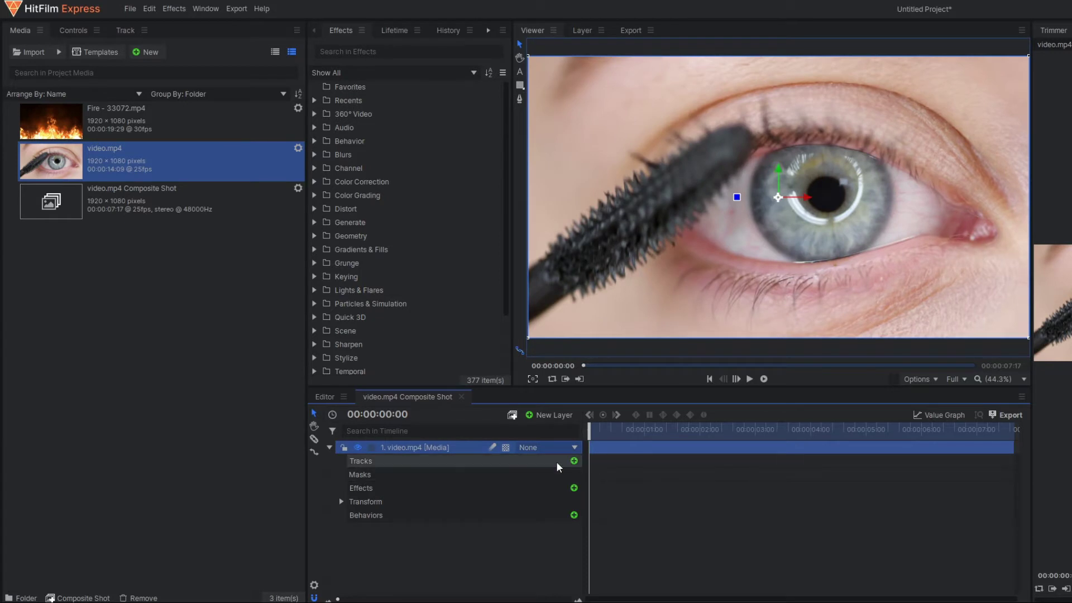
left_click(573, 461)
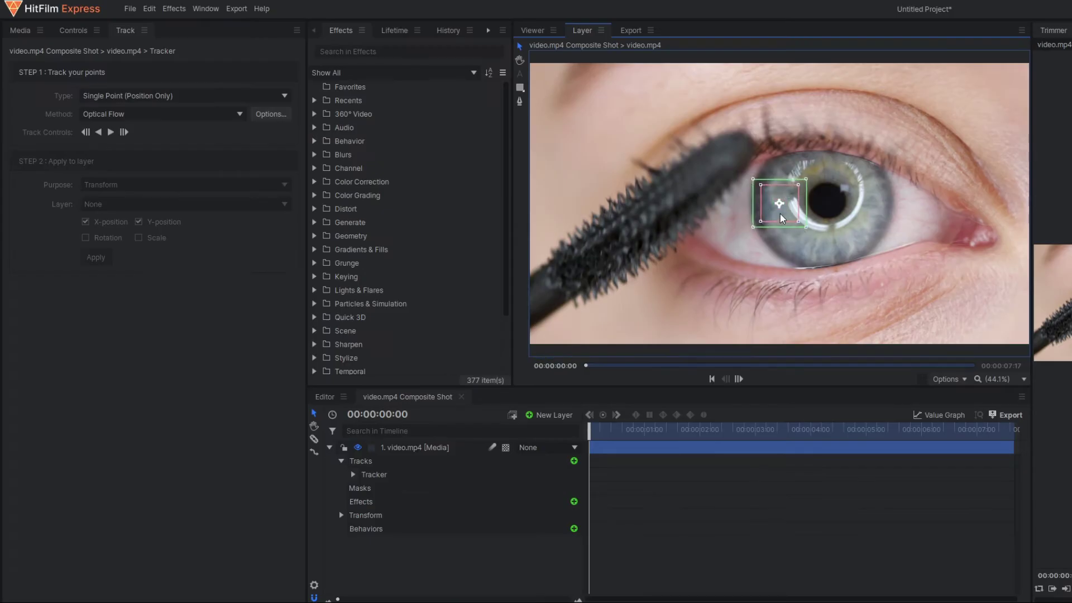
mouse_move(792, 216)
left_mouse_down()
mouse_move(832, 214)
mouse_move(908, 264)
left_mouse_up()
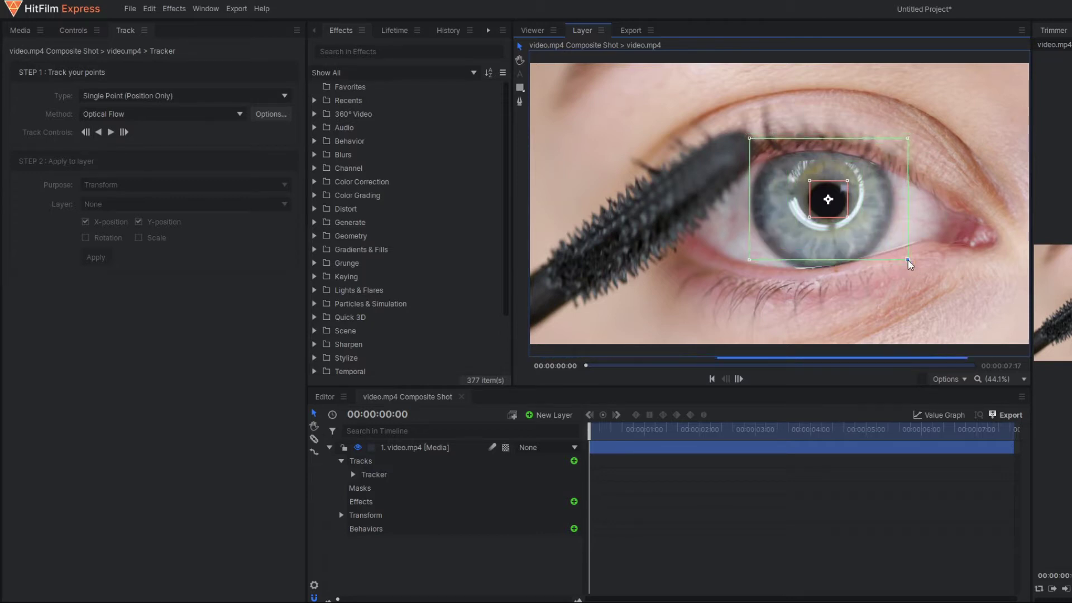
mouse_move(827, 202)
left_mouse_down()
mouse_move(852, 232)
mouse_move(835, 220)
left_mouse_up()
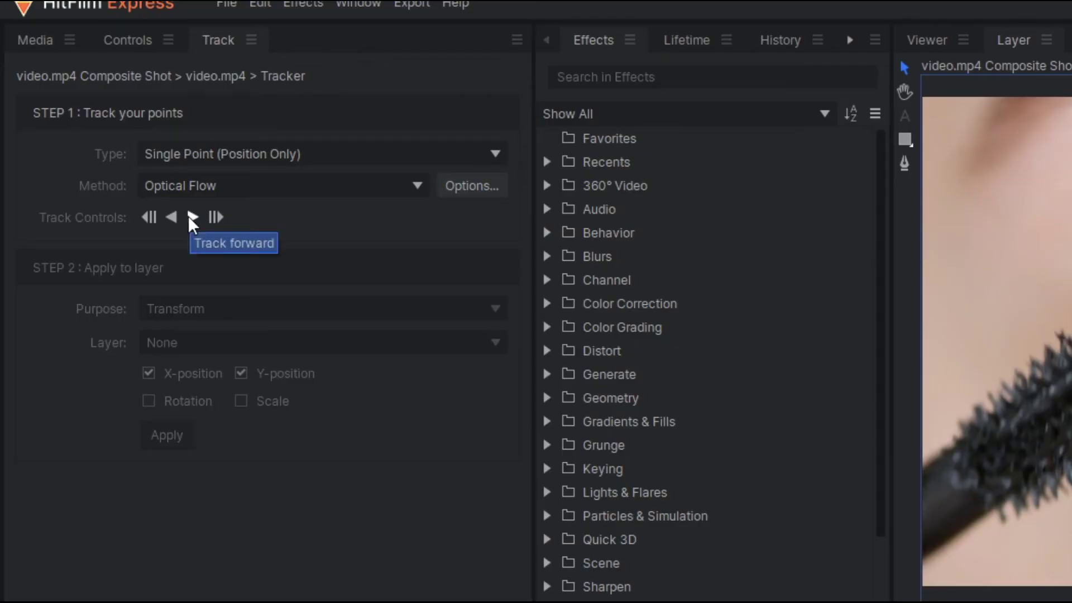
left_click(188, 216)
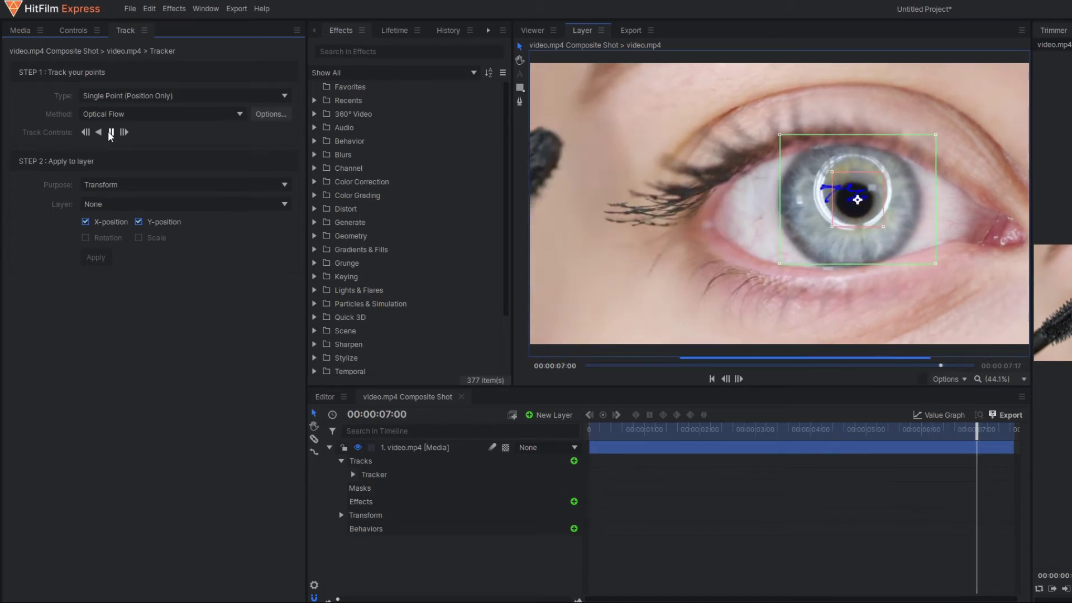
Step: Add a New Point layer, apply the pupil tracker data to it, and preview the motion
left_click(550, 414)
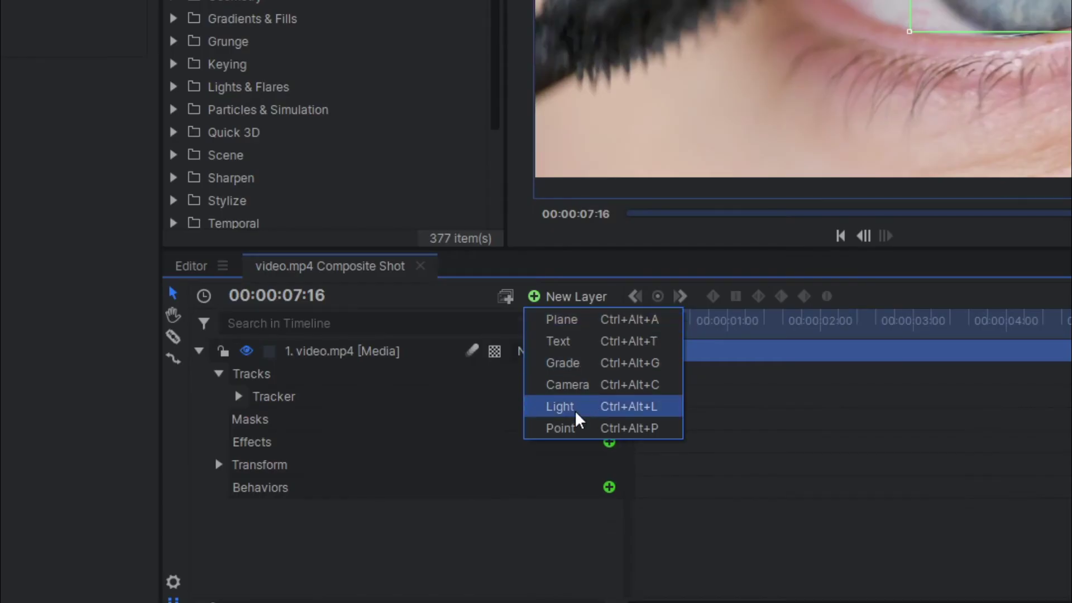
left_click(561, 428)
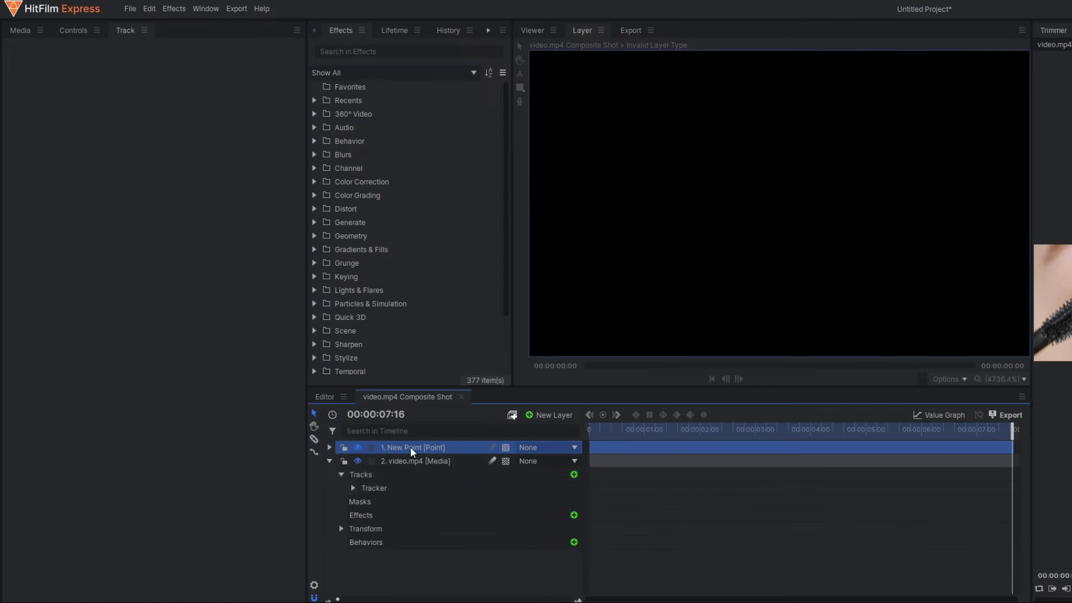
left_click(375, 488)
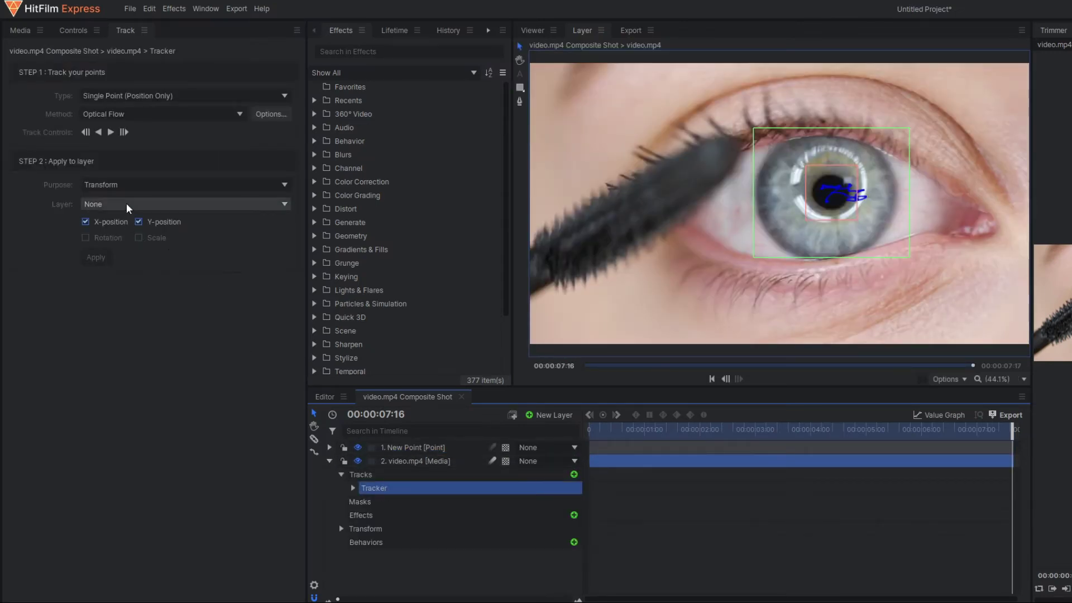
left_click(127, 207)
left_click(130, 235)
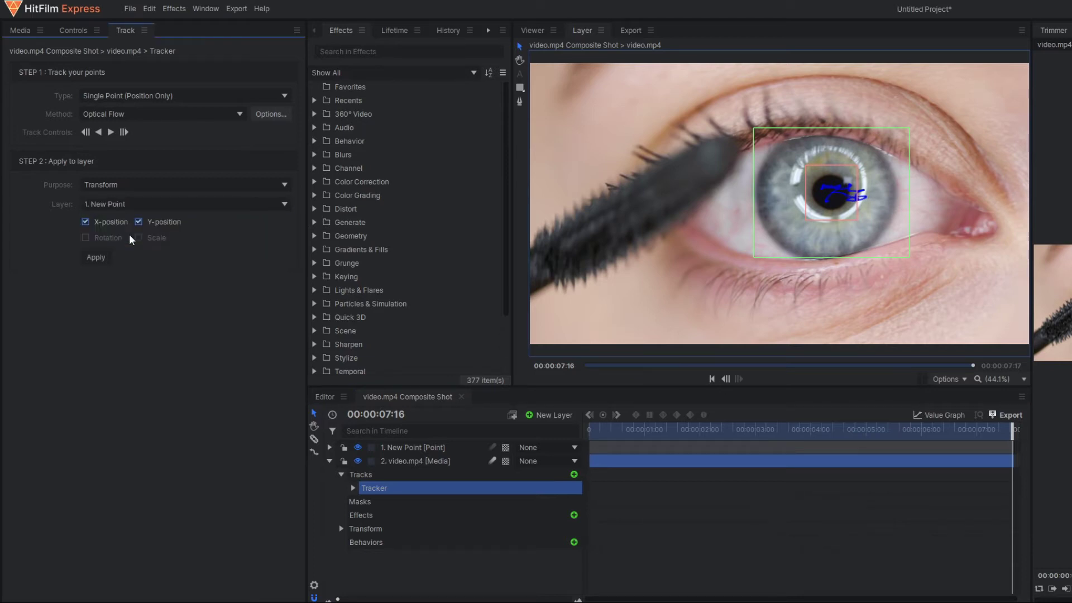
left_click(94, 259)
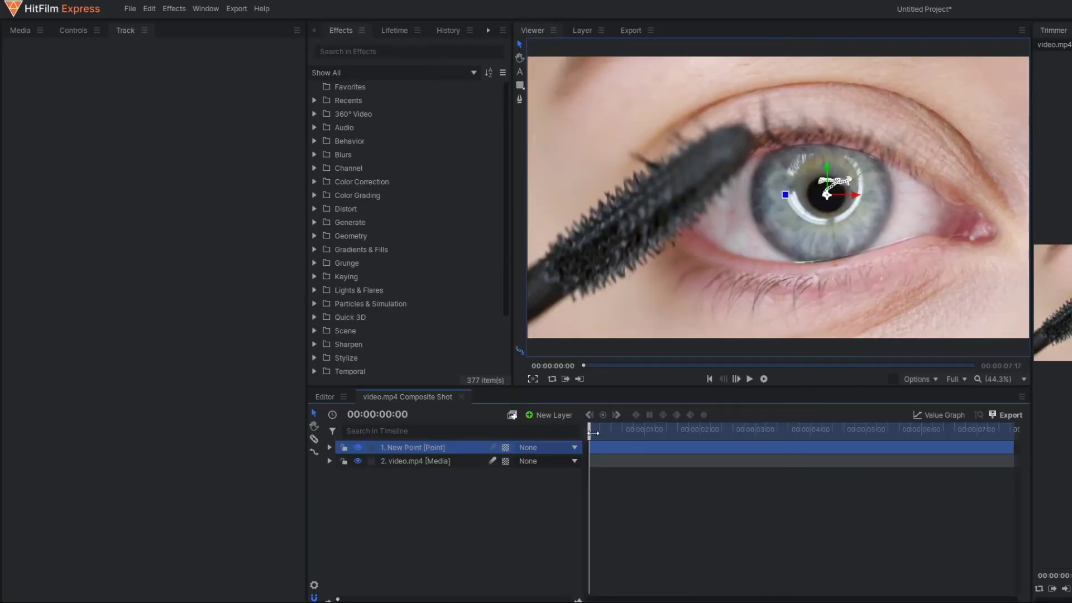
left_click_drag(593, 432, 964, 478)
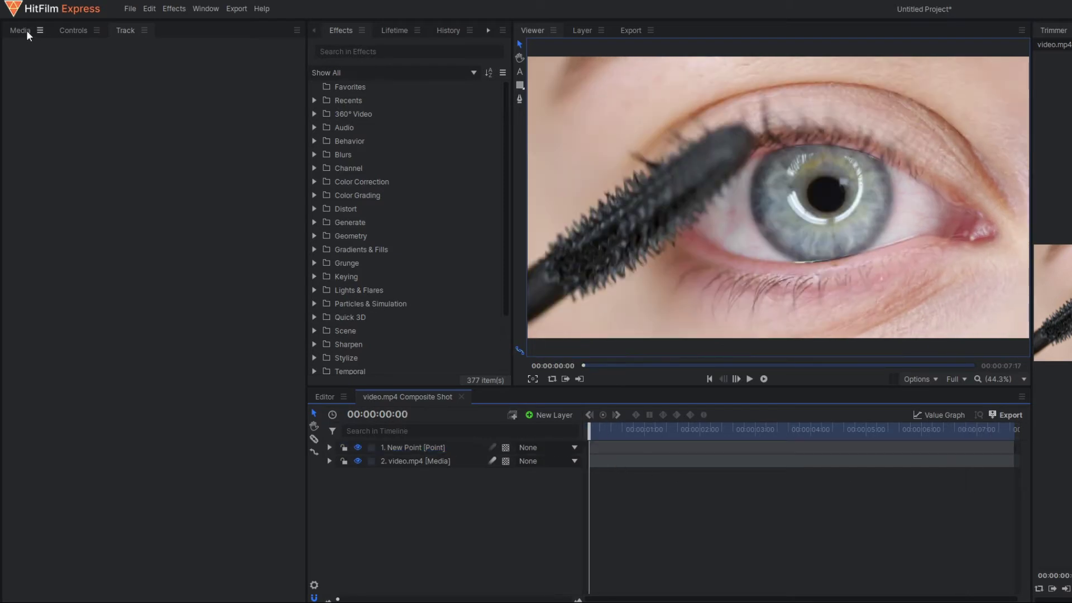
left_click(20, 30)
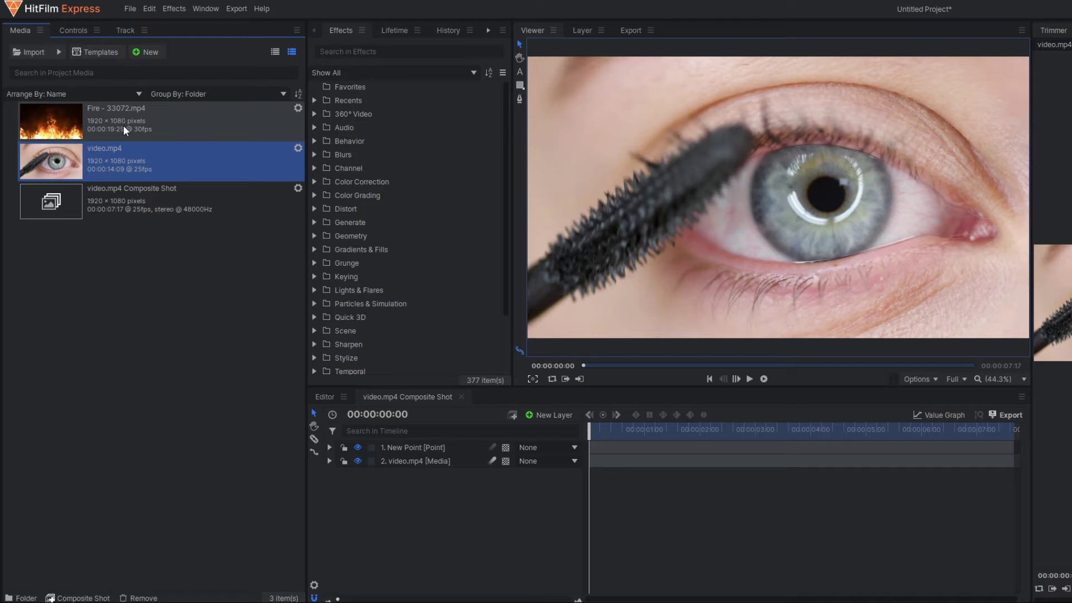
Step: Place the Fire clip over the eye at 62.7%/40% scale and 52% opacity
left_click_drag(124, 125, 397, 444)
left_click(307, 384)
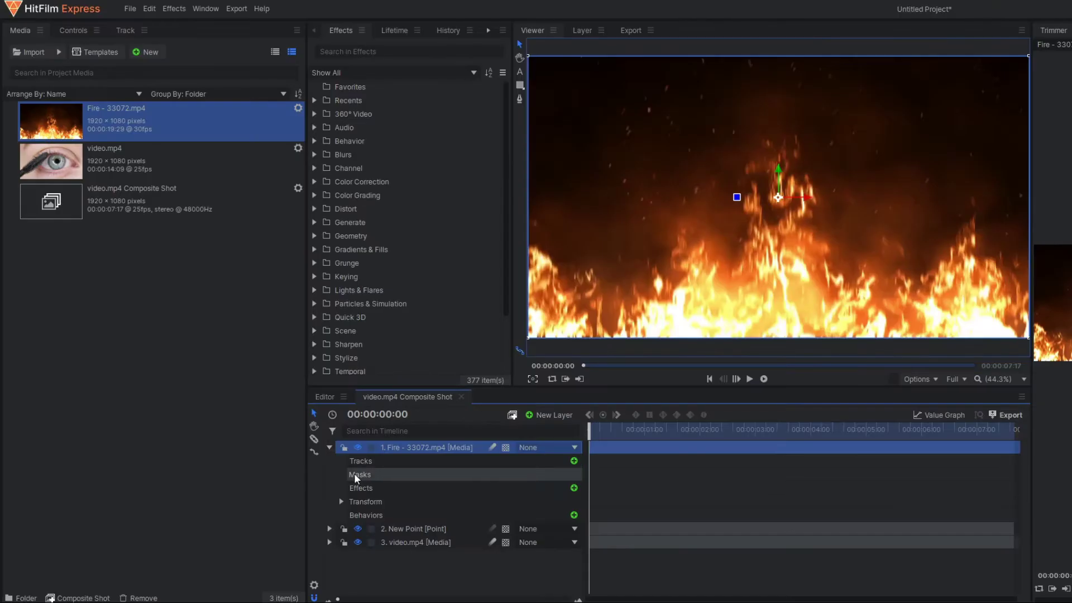
left_click(341, 501)
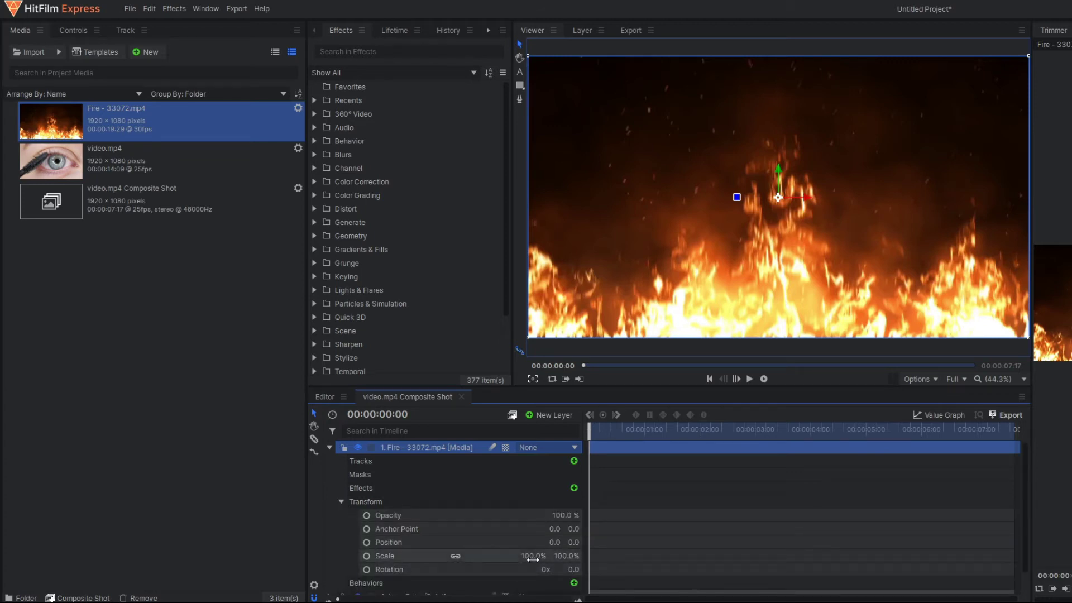
mouse_move(532, 555)
left_mouse_down()
mouse_move(462, 559)
mouse_move(558, 517)
left_mouse_up()
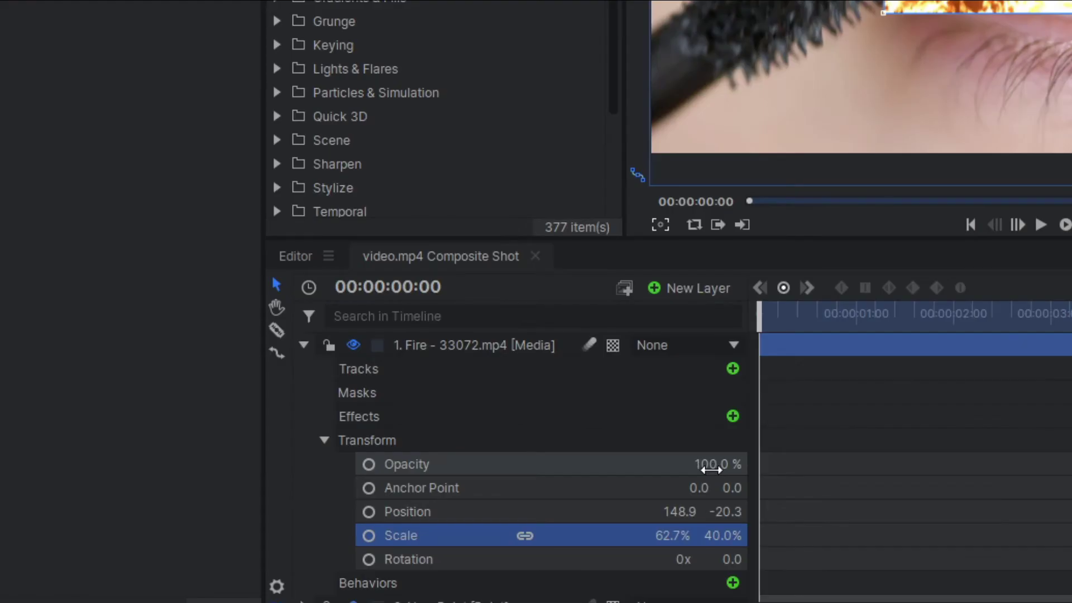
left_click_drag(469, 464, 377, 464)
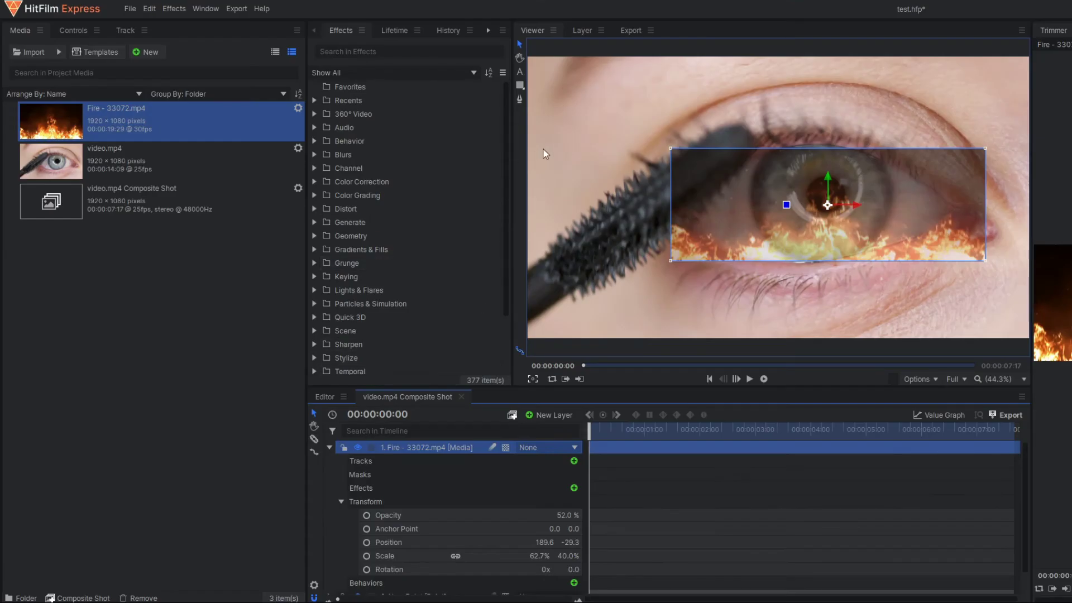
left_click(519, 100)
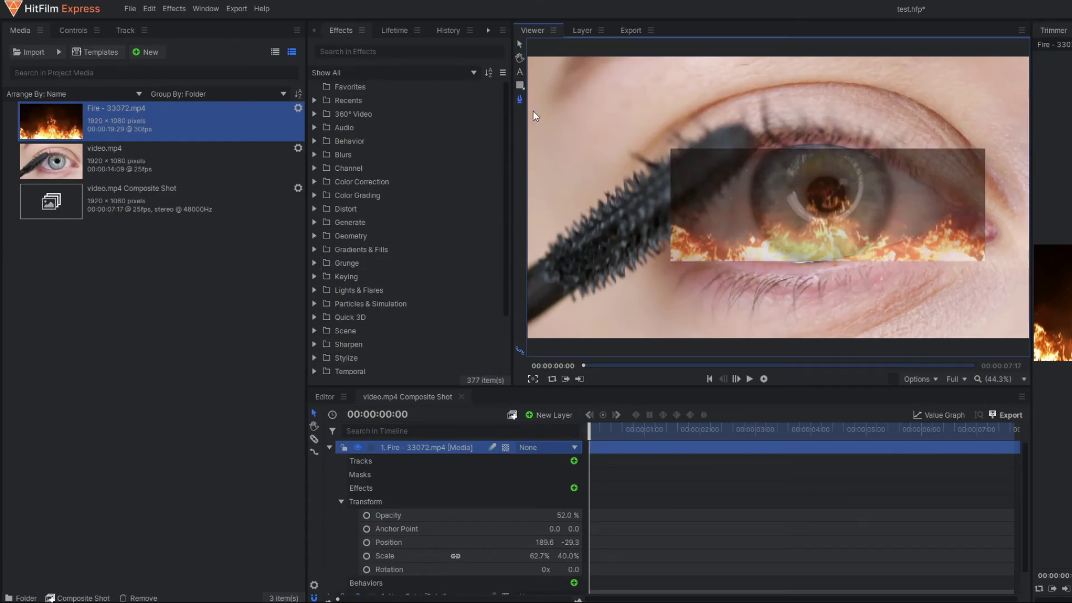
Step: Trace mask points along the upper eyelid to the eye's right corner
left_click(684, 226)
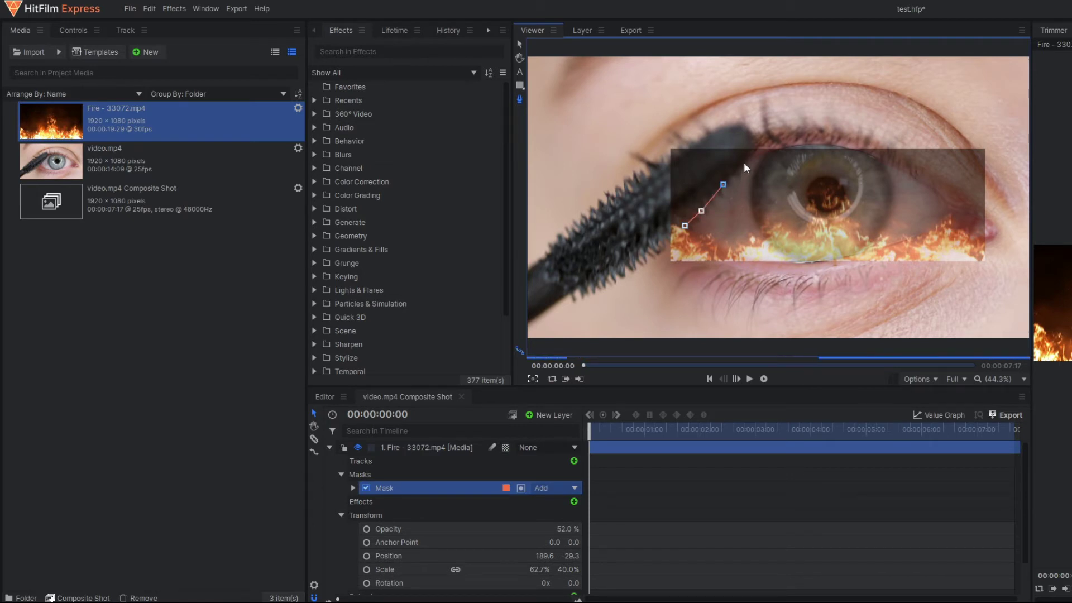
left_click_drag(744, 168, 759, 158)
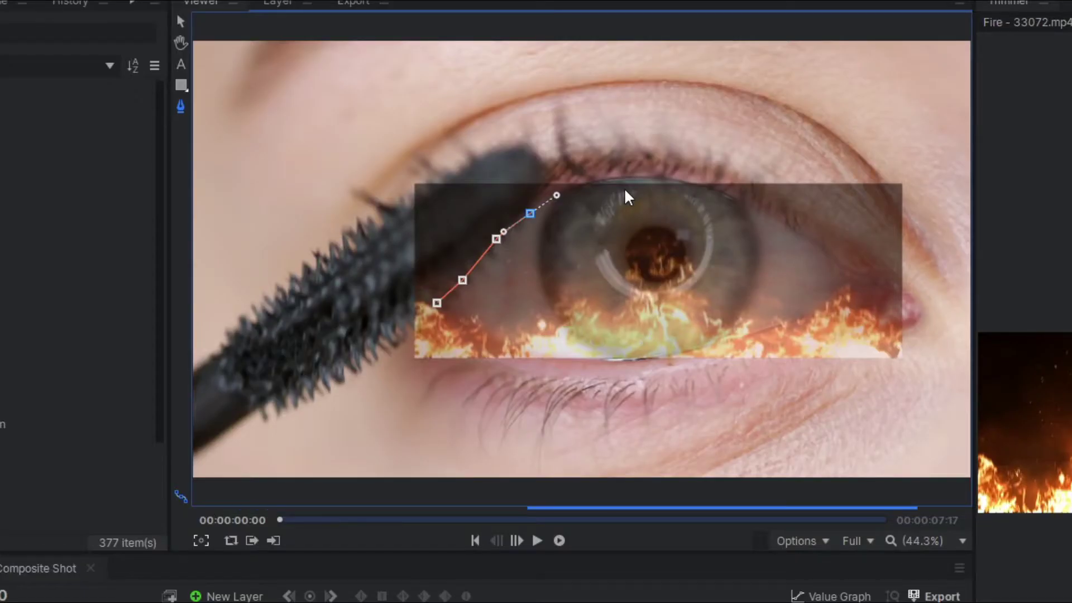
left_click(602, 189)
left_click_drag(689, 192, 717, 192)
left_click(746, 203)
left_click_drag(816, 245, 835, 259)
left_click(857, 275)
left_click(883, 294)
left_click(884, 311)
Step: Trace the mask along the lower lid, close the path, and expand its Shape settings
left_click(840, 331)
left_click(724, 354)
left_click(654, 355)
left_click(612, 358)
left_click(565, 357)
left_click_drag(491, 350, 475, 346)
left_click(436, 303)
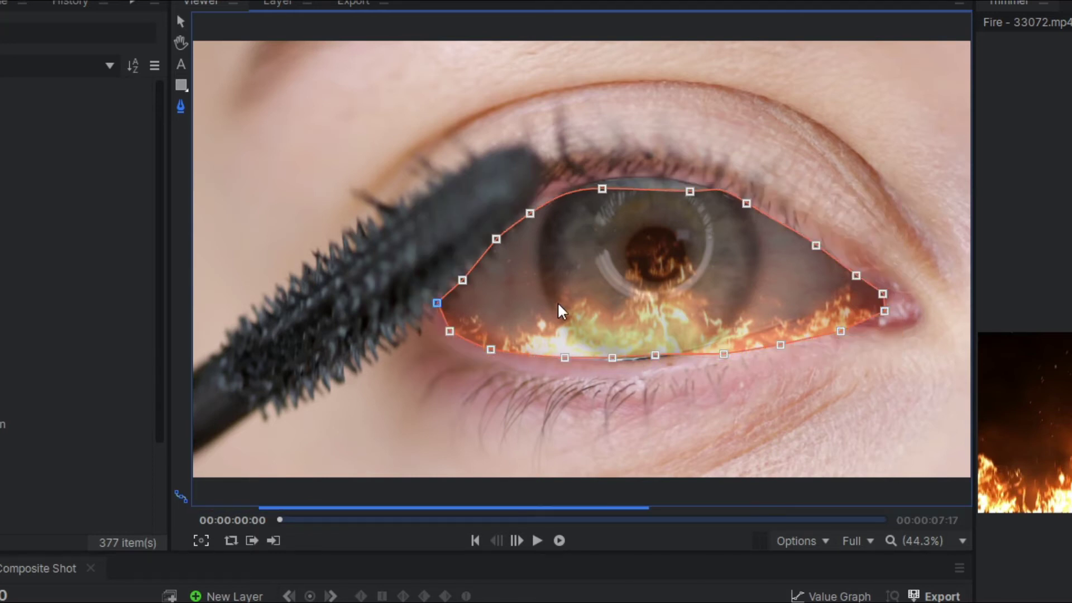
left_click(352, 487)
left_click(364, 501)
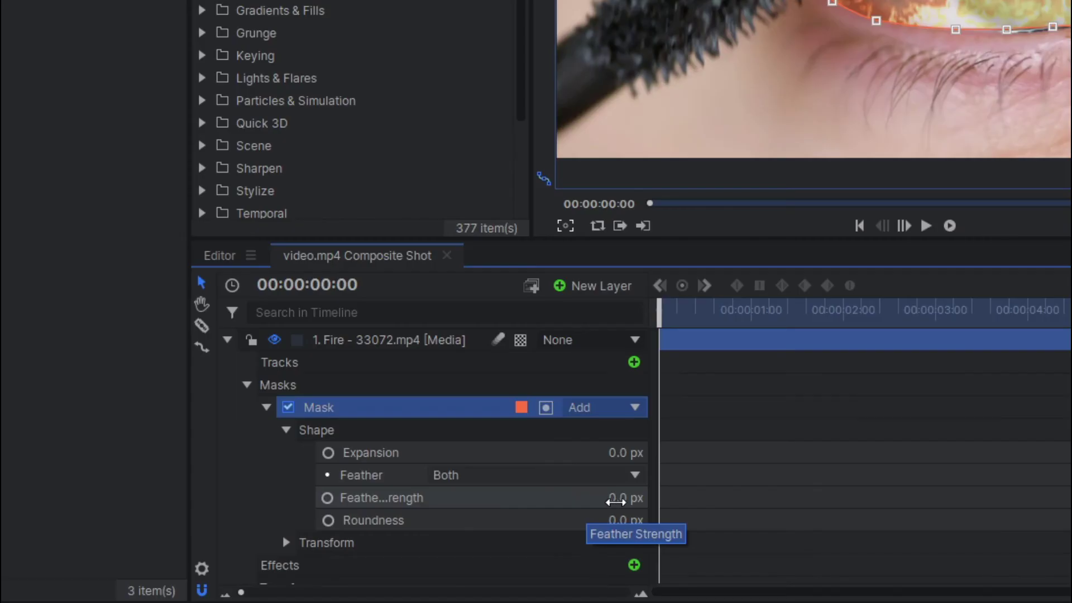
Step: Feather the eye mask to 83 px, parent the Fire layer to 2. New Point, and preview
left_click_drag(563, 542, 577, 542)
left_click(244, 350)
left_click(598, 352)
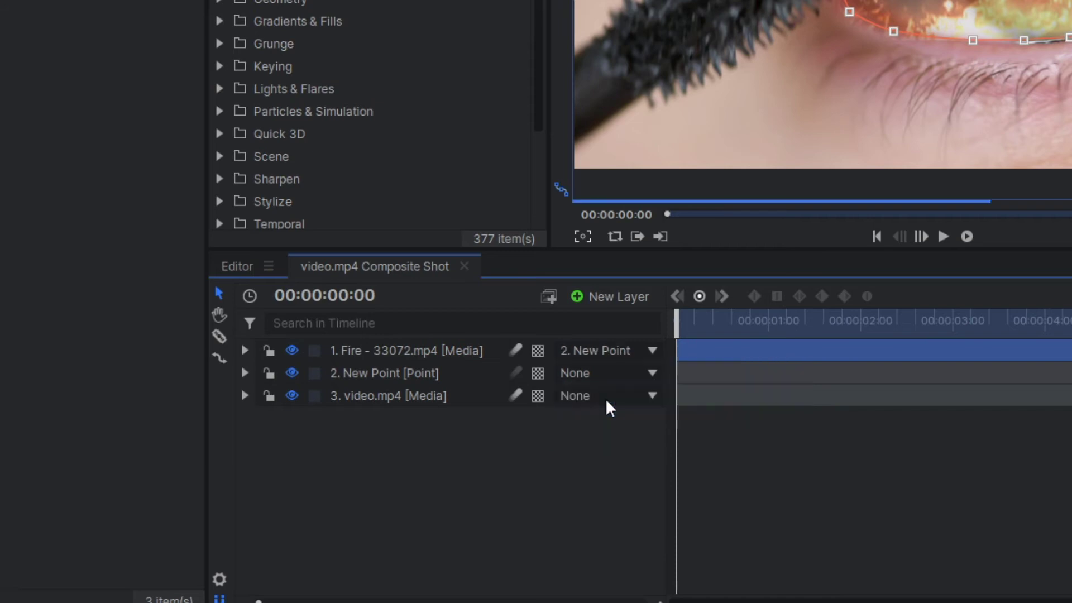
left_click(605, 402)
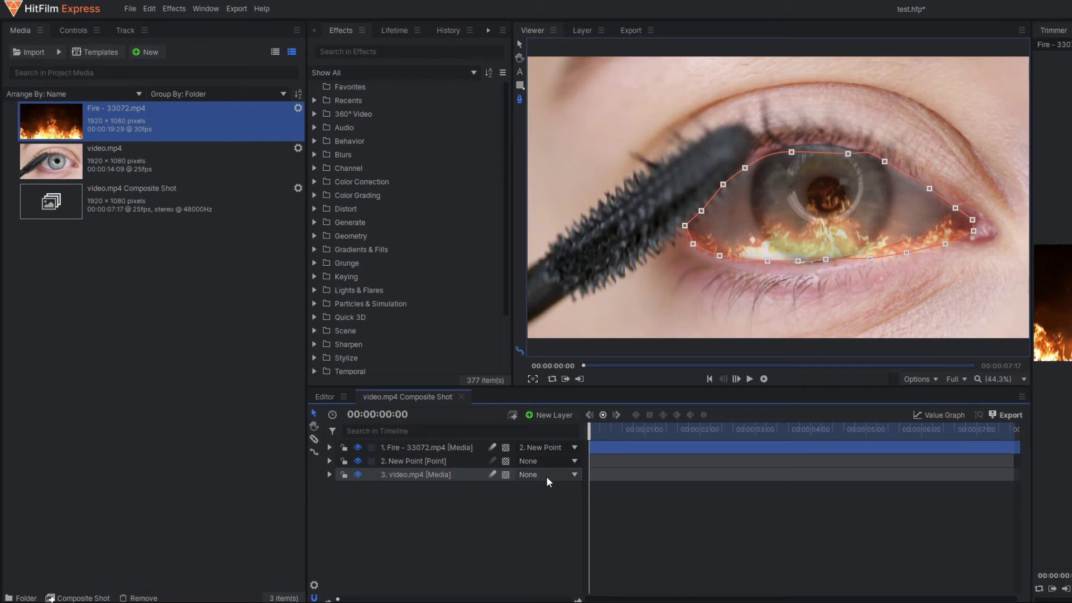
key("space")
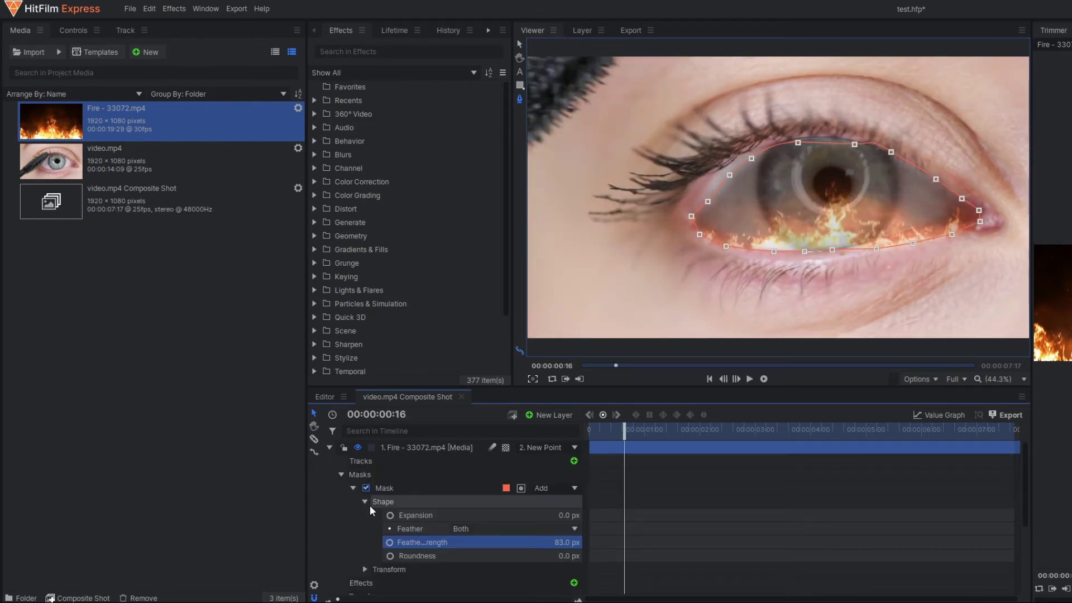
left_click(351, 488)
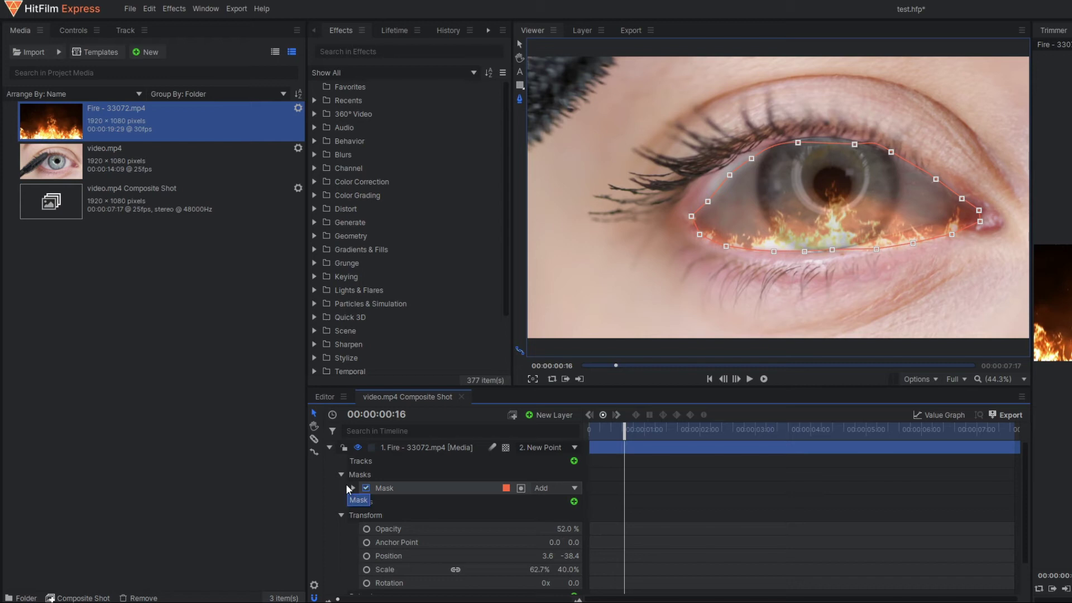
Step: Set the Fire - 33072.mp4 layer's blend to Screen, then Overlay, and rewind to frame 0
left_click(330, 448)
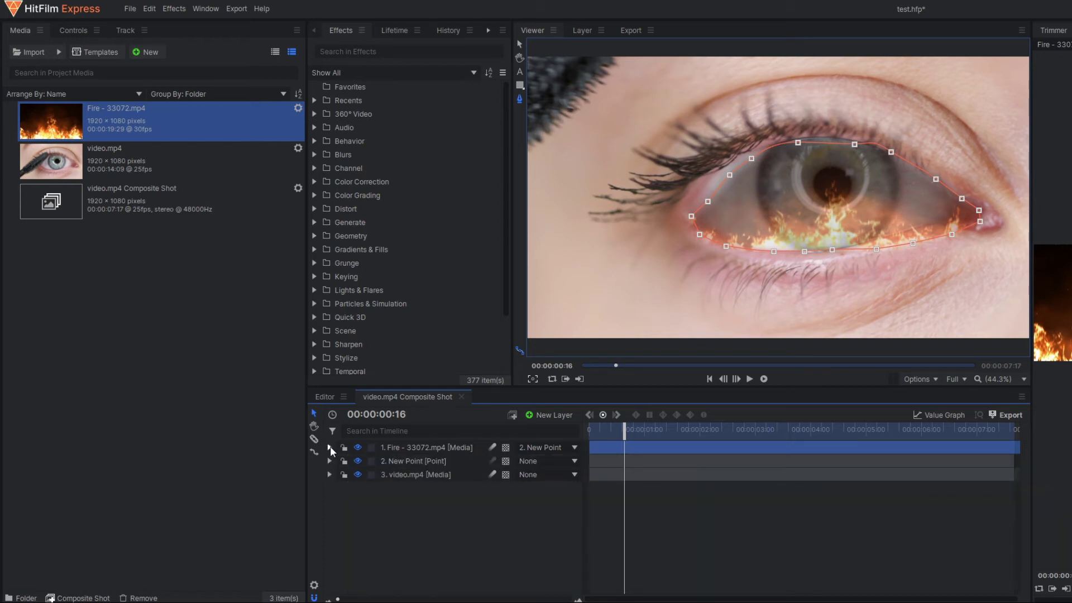
left_click(329, 448)
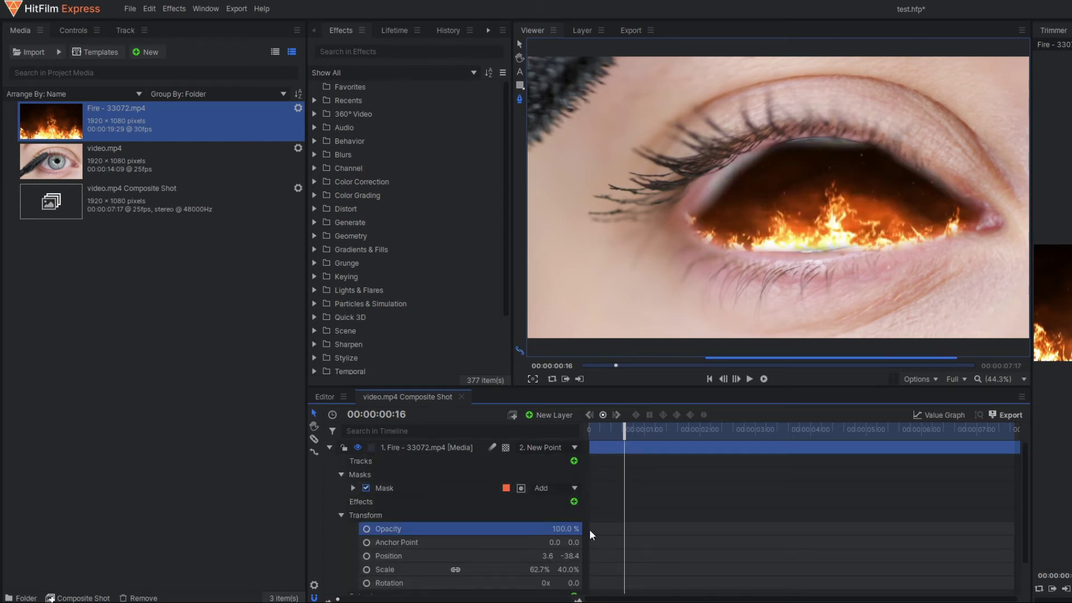
left_click(329, 448)
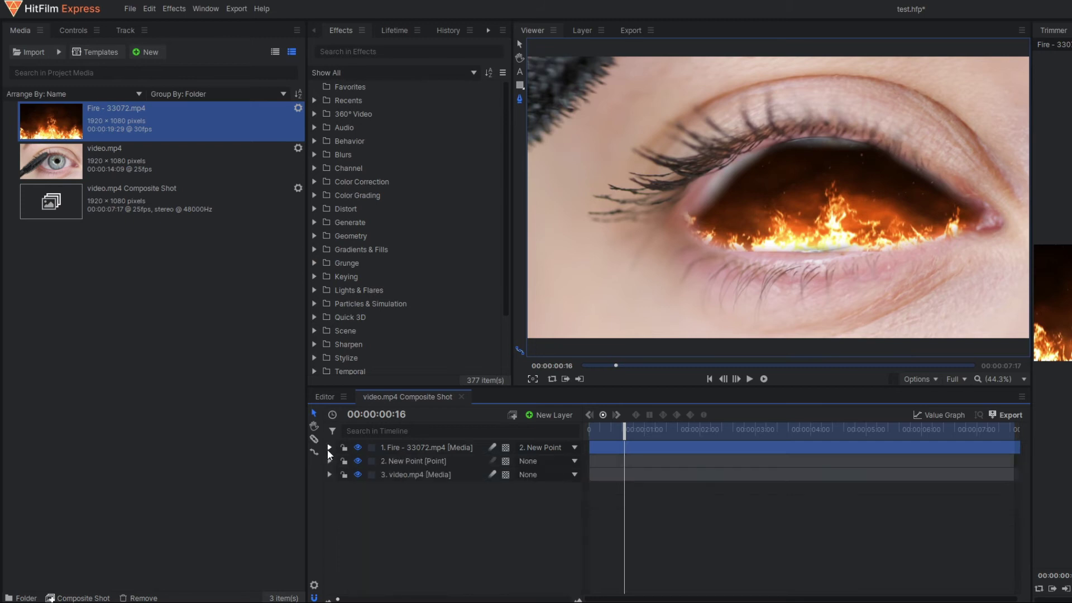
left_click(412, 451)
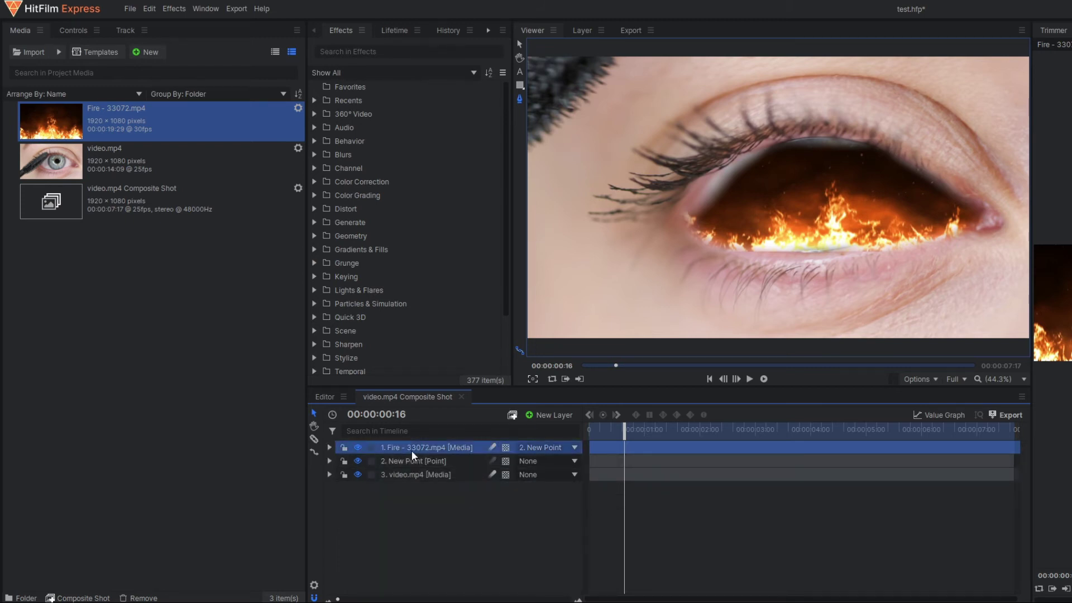
right_click(412, 450)
mouse_move(388, 22)
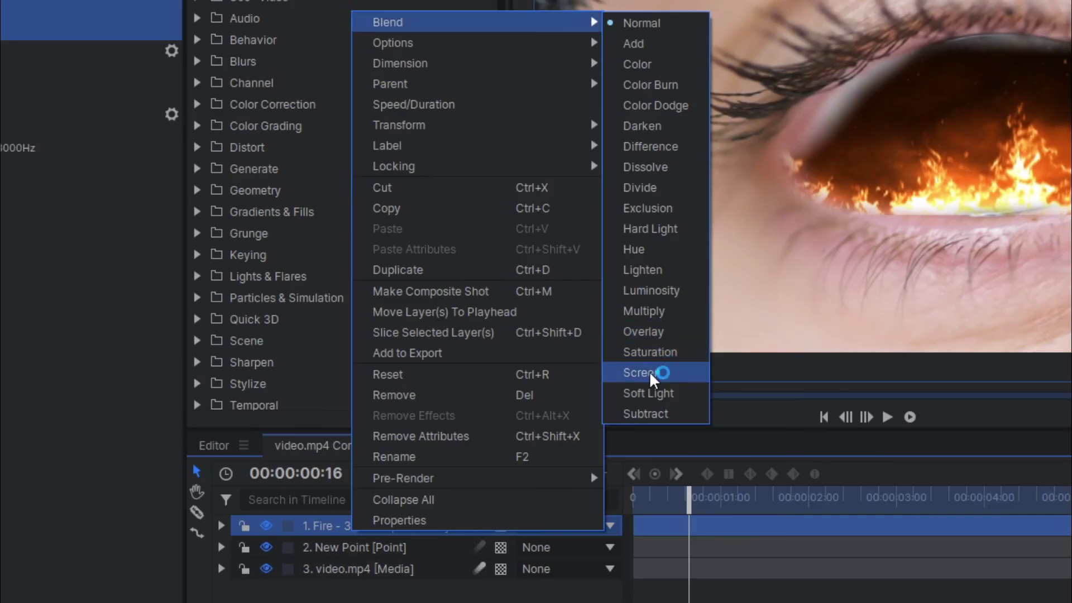
left_click(652, 373)
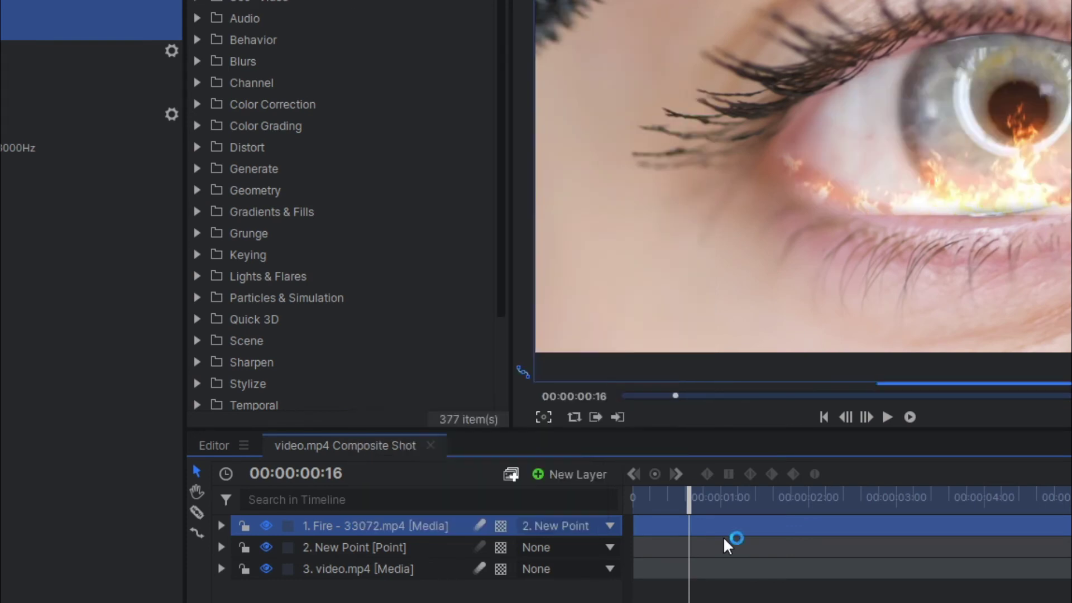
right_click(350, 524)
mouse_move(387, 17)
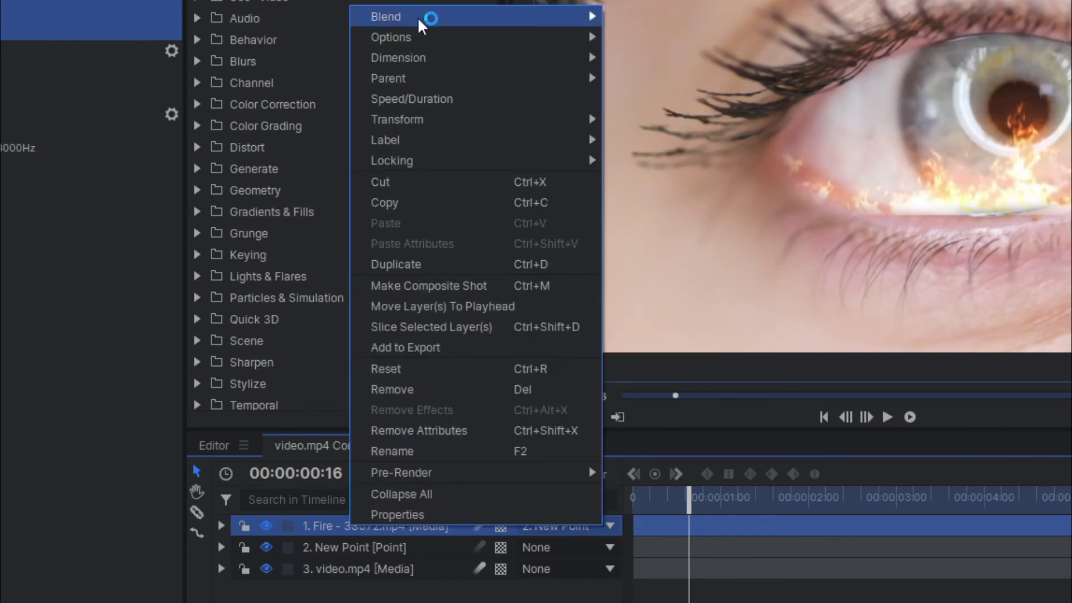
left_click(652, 326)
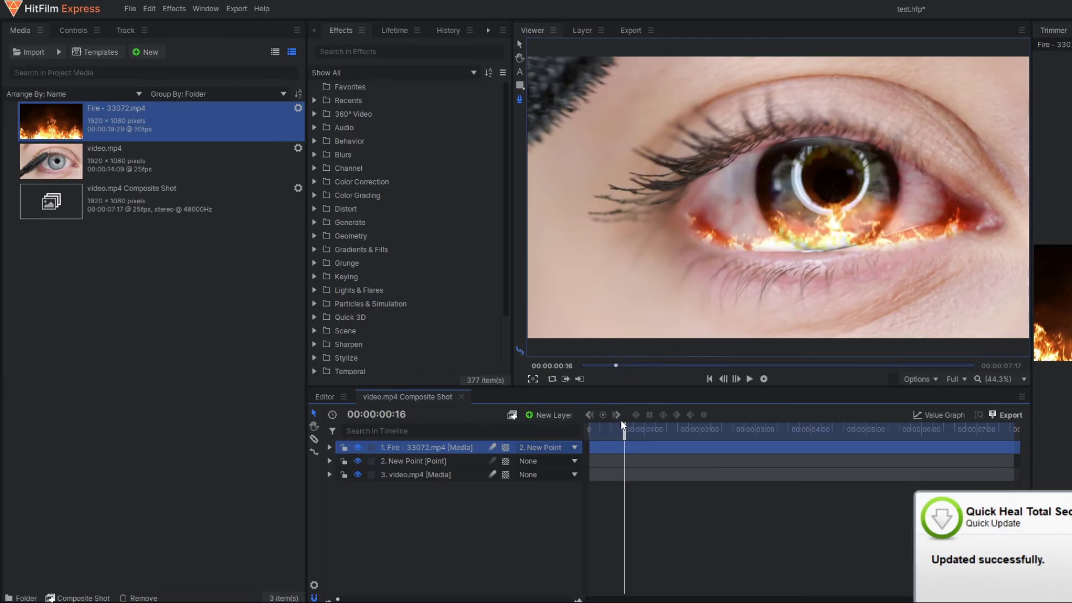
left_click_drag(623, 430, 589, 429)
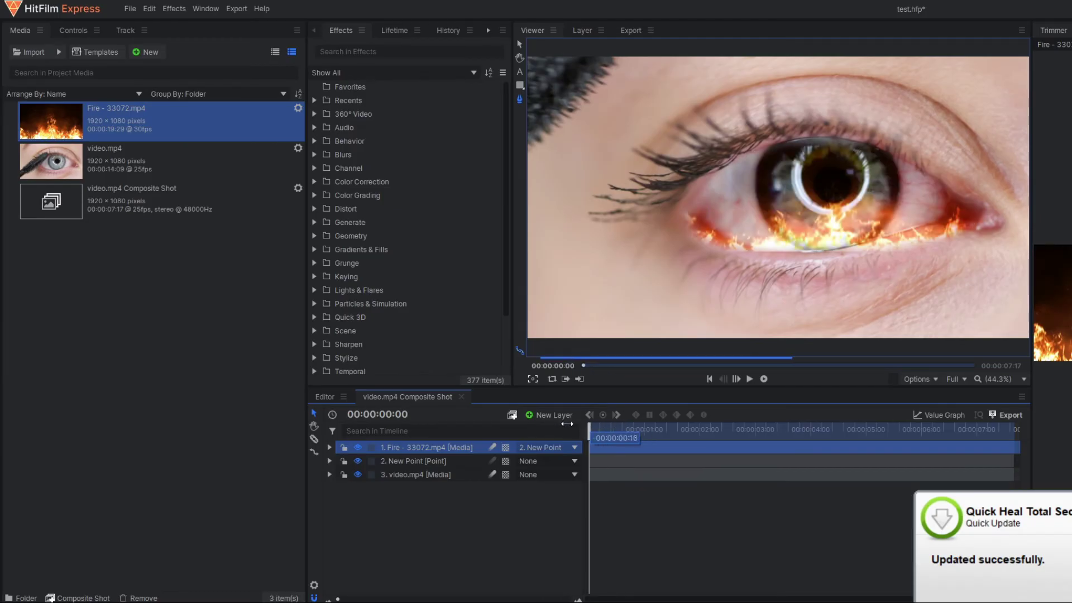
left_click(456, 538)
left_click(748, 378)
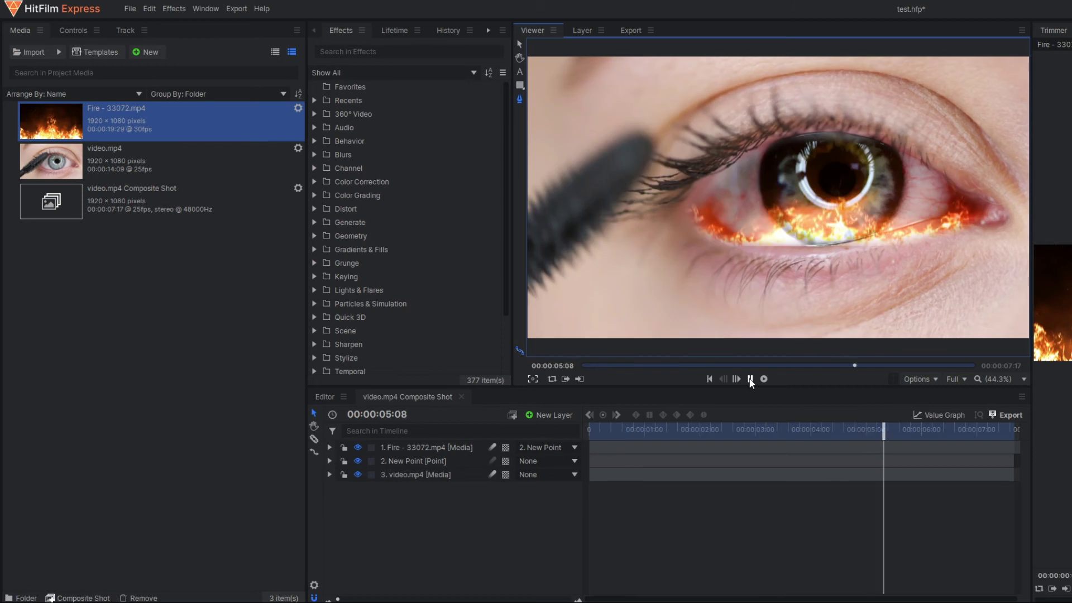
left_click(751, 378)
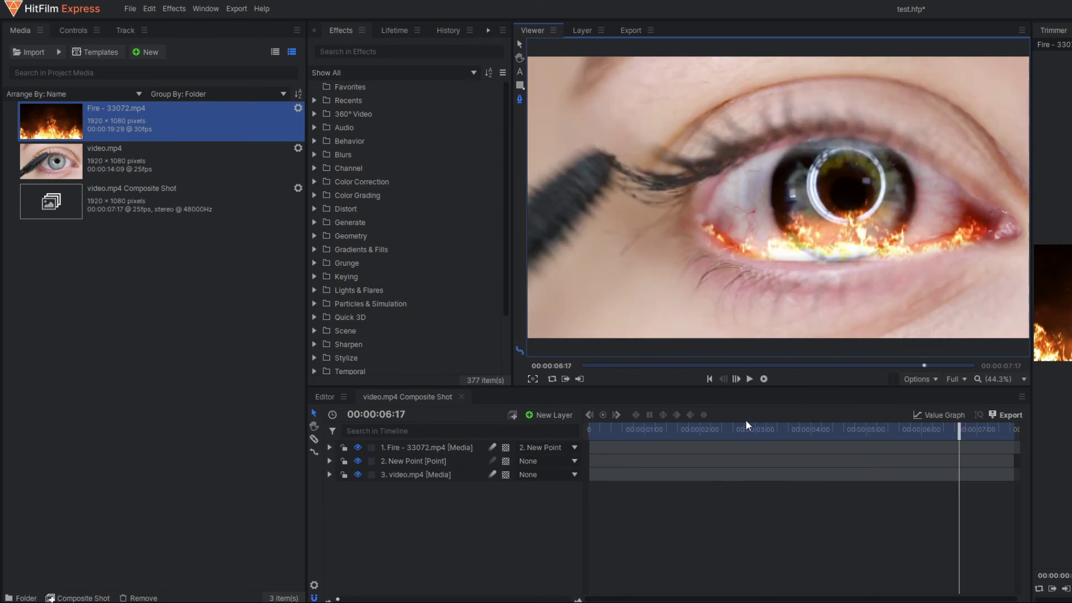